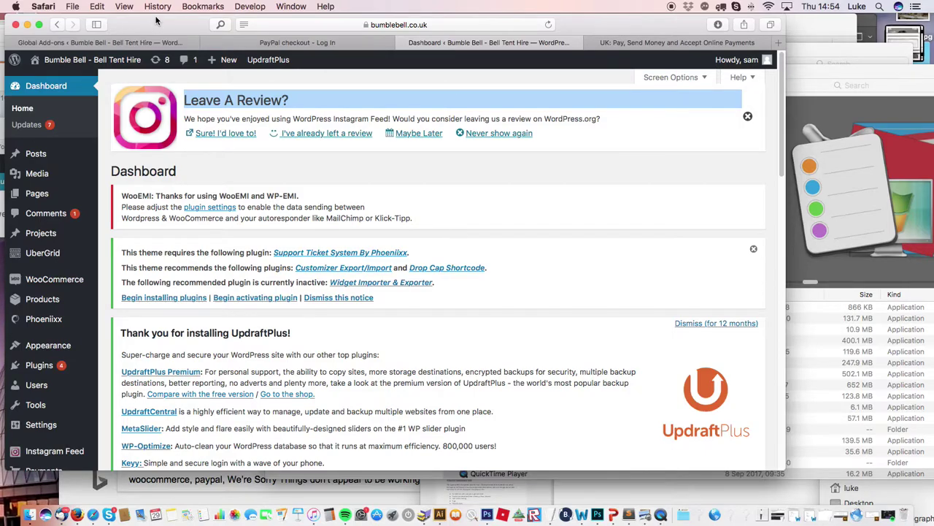
Step: Add a new page and title it with the couple's first names followed by "wedding"
mouse_move(52, 198)
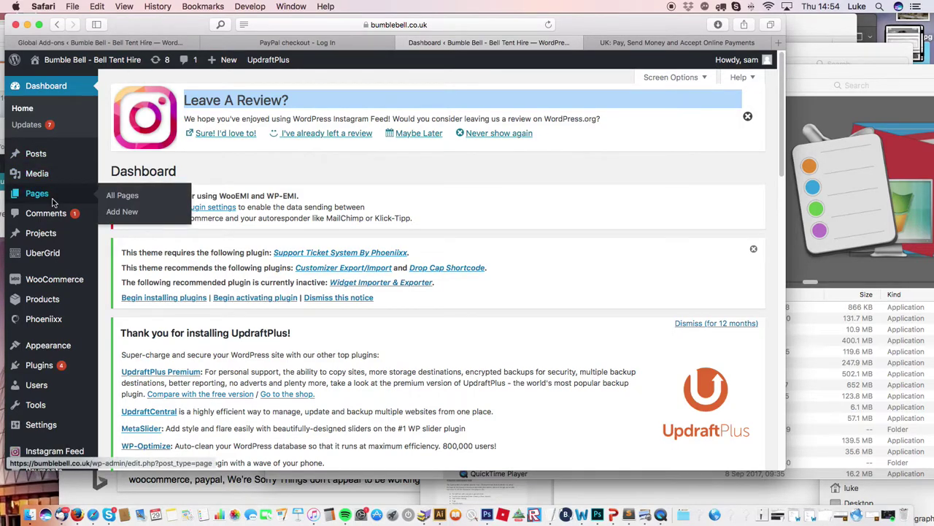
left_click(121, 212)
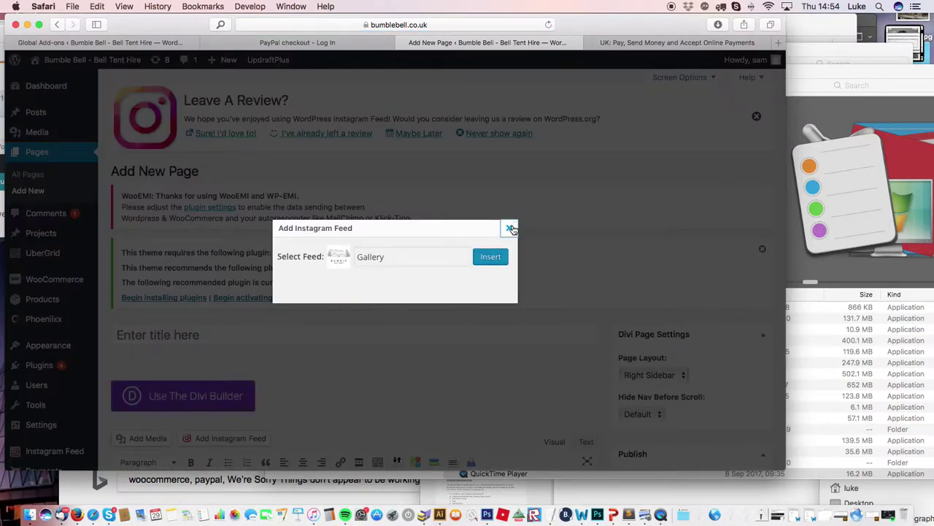
left_click(509, 228)
scroll(782, 153, "down", 3)
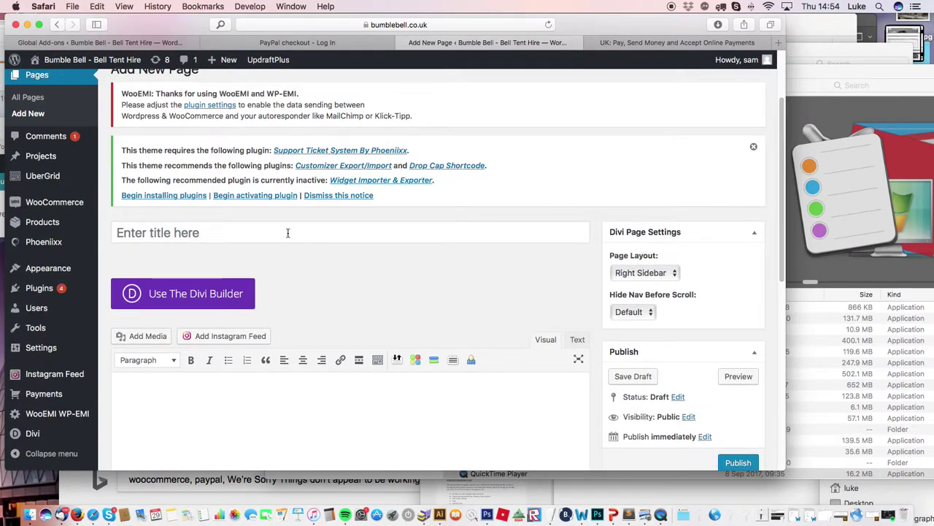
left_click(306, 232)
type("Dave and")
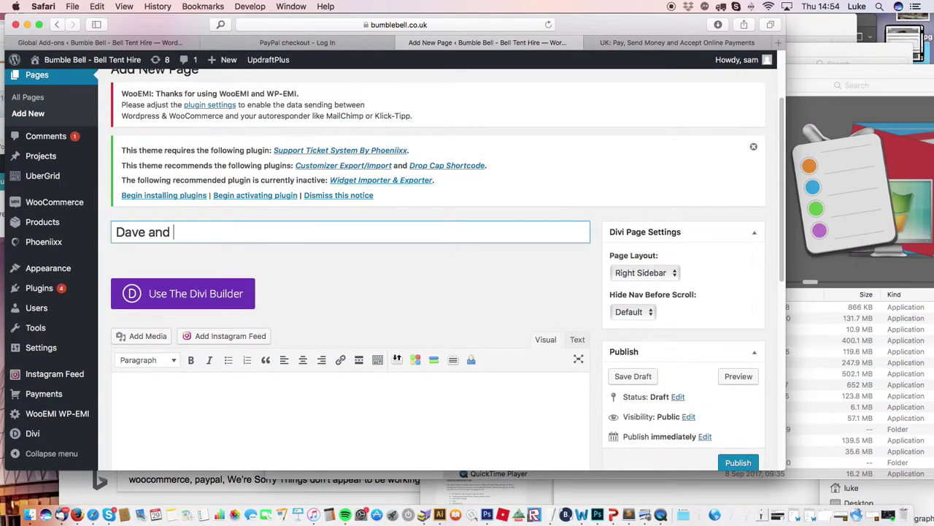
type(" Gills wedding")
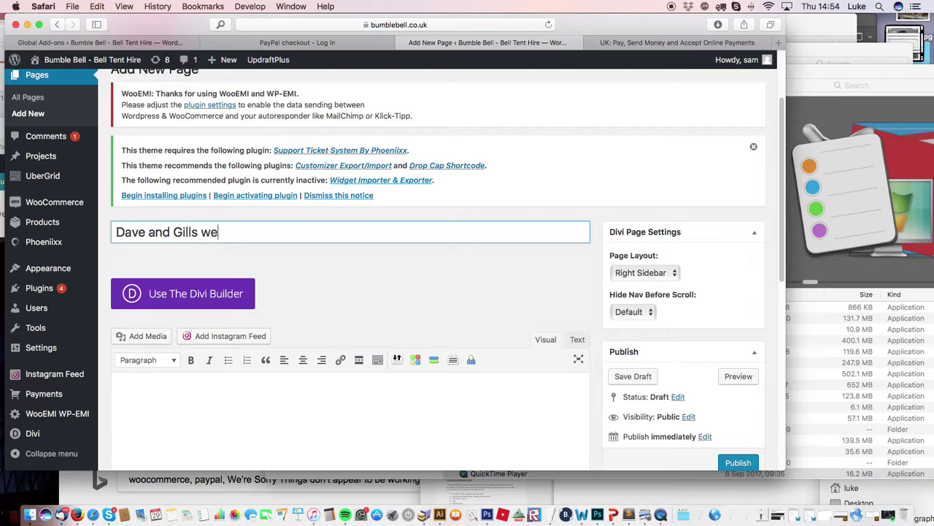
Step: Load the saved layout "black deer1" into the new page with the Divi Builder and publish the page
left_click(206, 292)
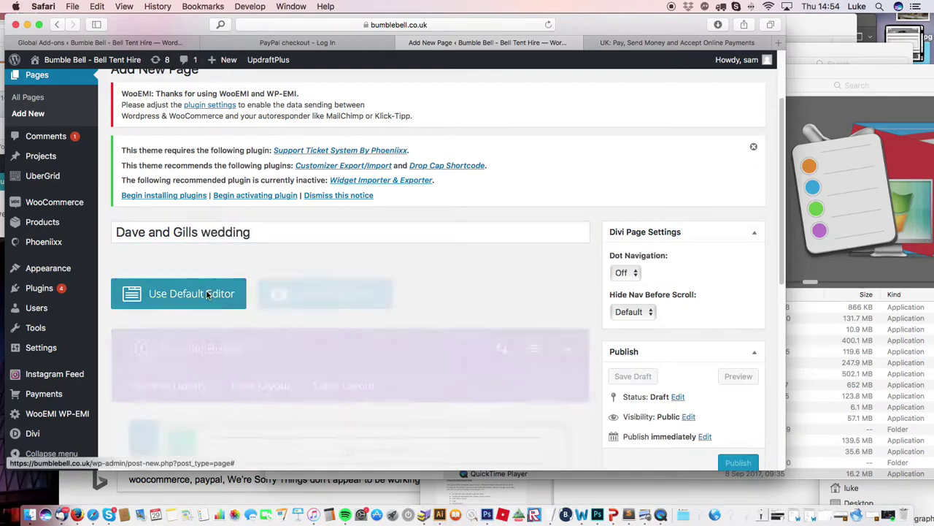
left_click(258, 385)
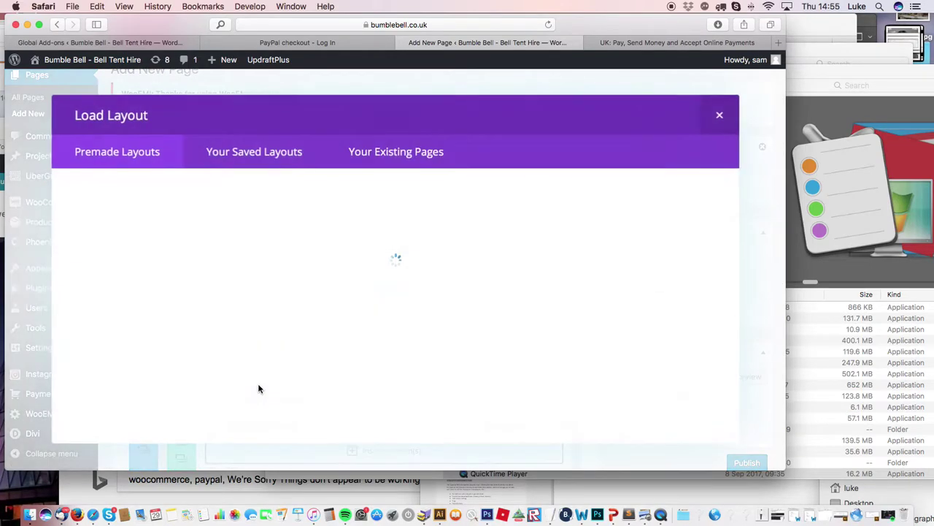
left_click(256, 155)
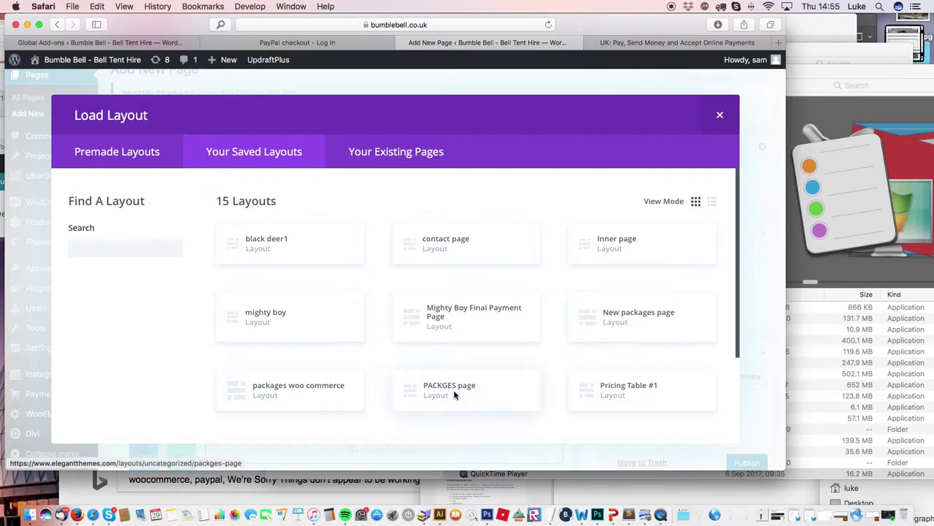
left_click(270, 246)
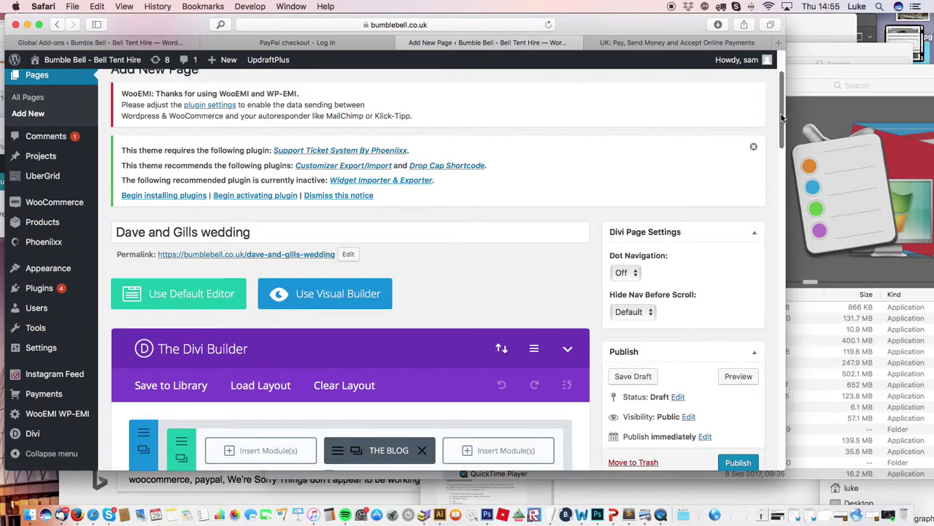
left_click_drag(781, 114, 785, 133)
left_click(739, 375)
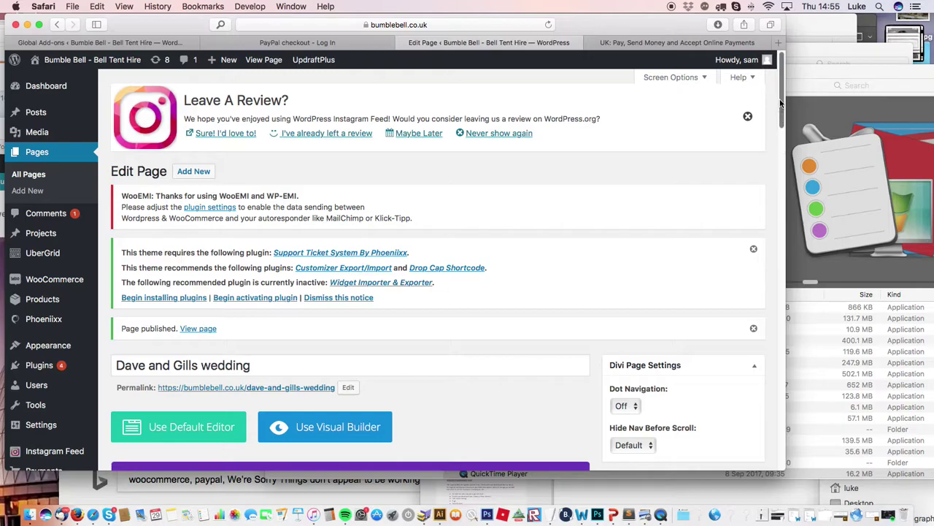
Step: Examine the settings of a Text module and an Image module in the page's package sections
scroll(778, 161, "down", 10)
scroll(511, 219, "down", 5)
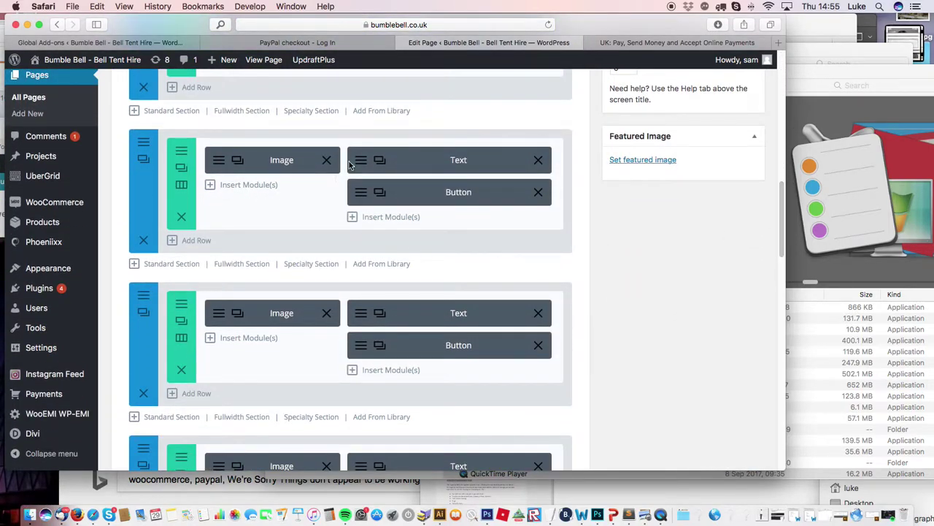
left_click(351, 162)
left_click_drag(254, 329, 350, 398)
left_click(668, 109)
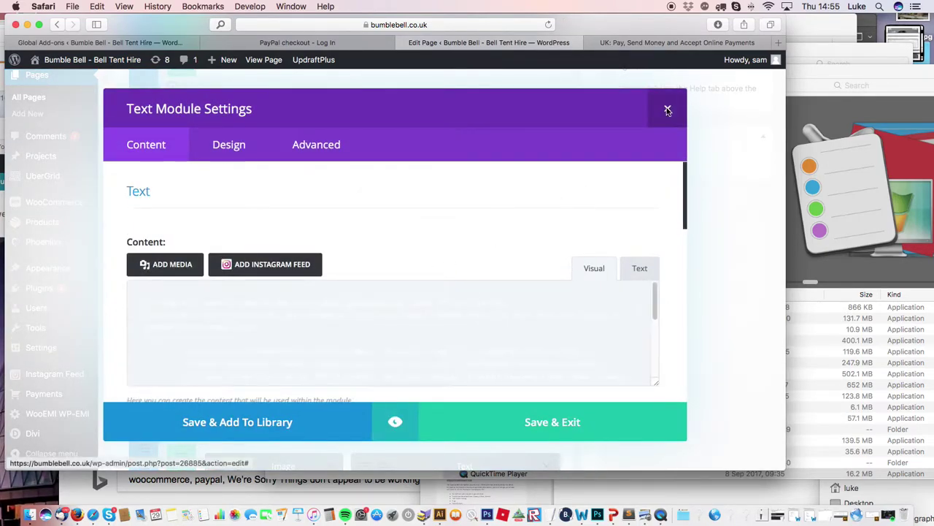
left_click(223, 319)
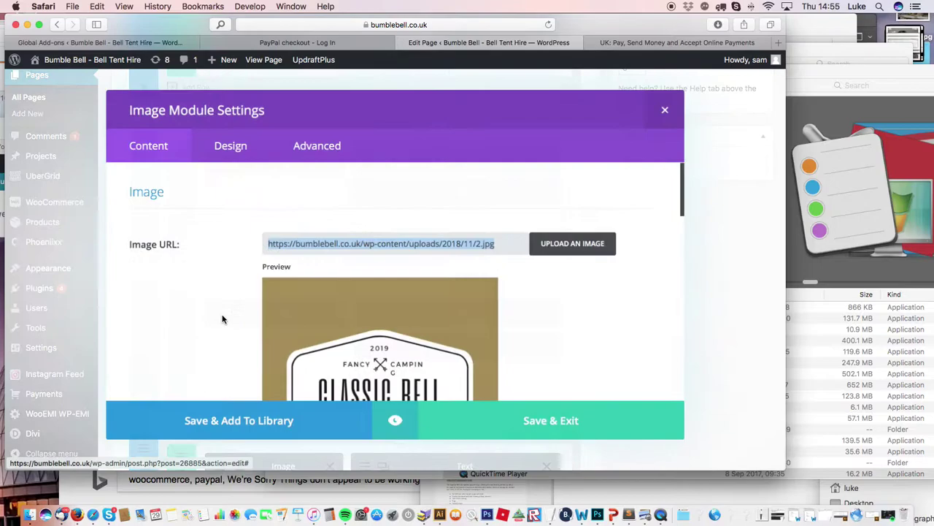
left_click(665, 110)
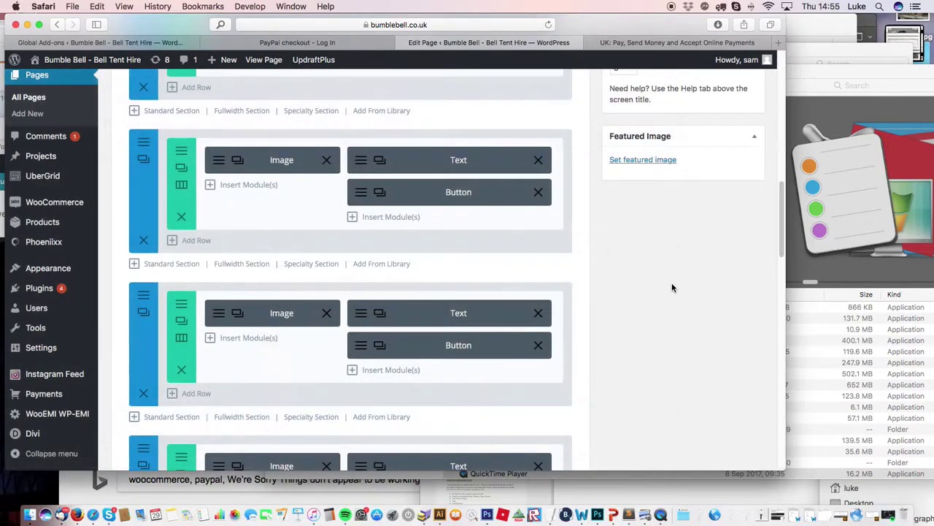
Step: Duplicate the "Luxe (Black Deer)" product from the list of all products
left_click_drag(185, 25, 280, 25)
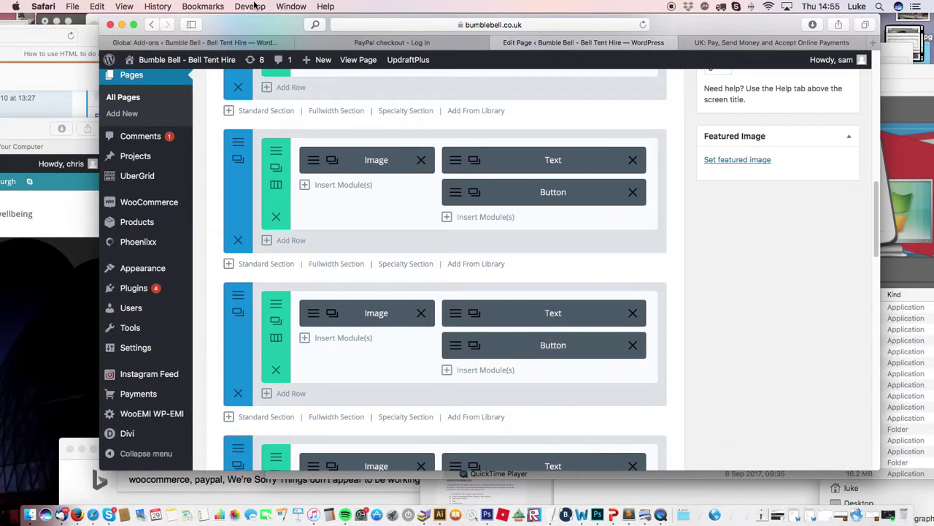
mouse_move(142, 290)
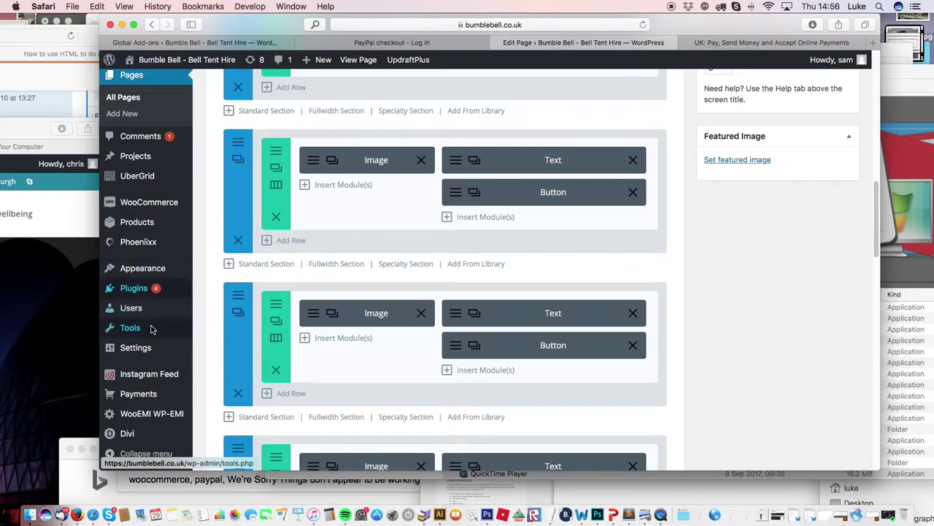
mouse_move(151, 224)
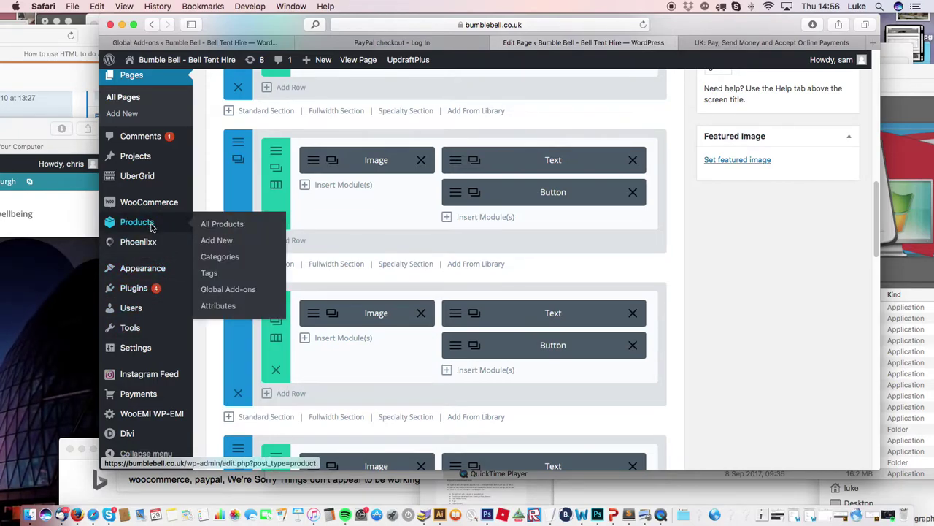
left_click(146, 226)
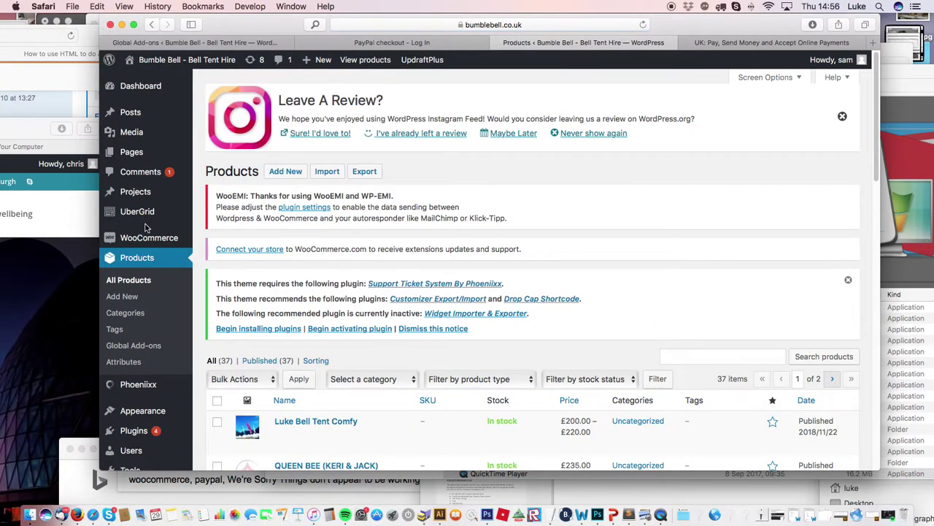
scroll(347, 424, "down", 6)
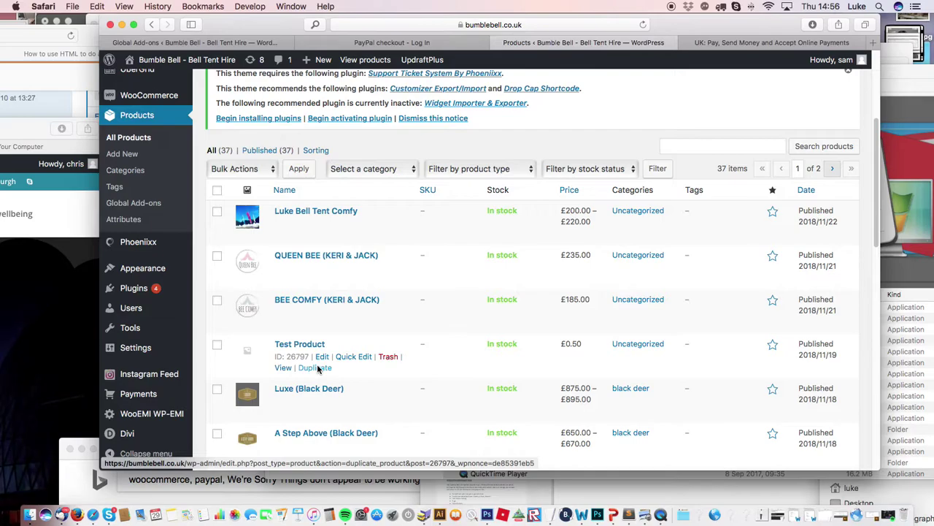
scroll(322, 394, "down", 4)
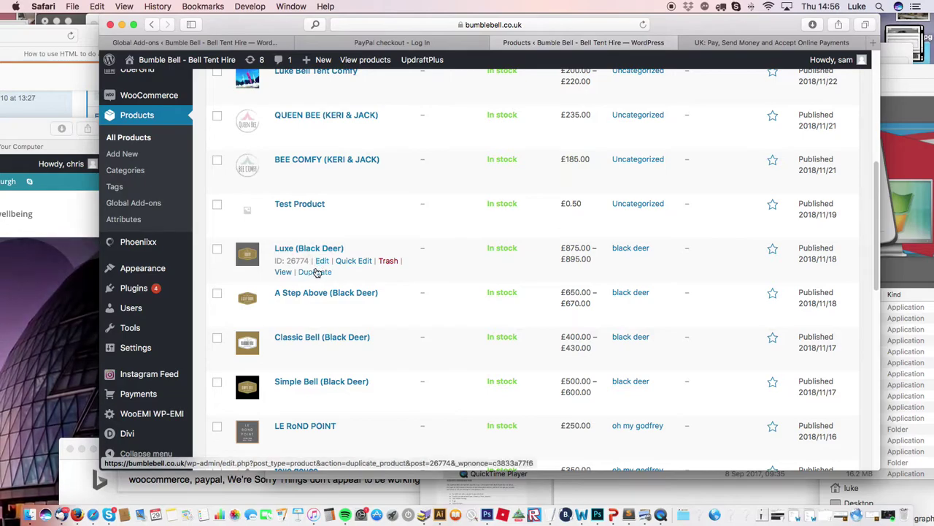
left_click(318, 275)
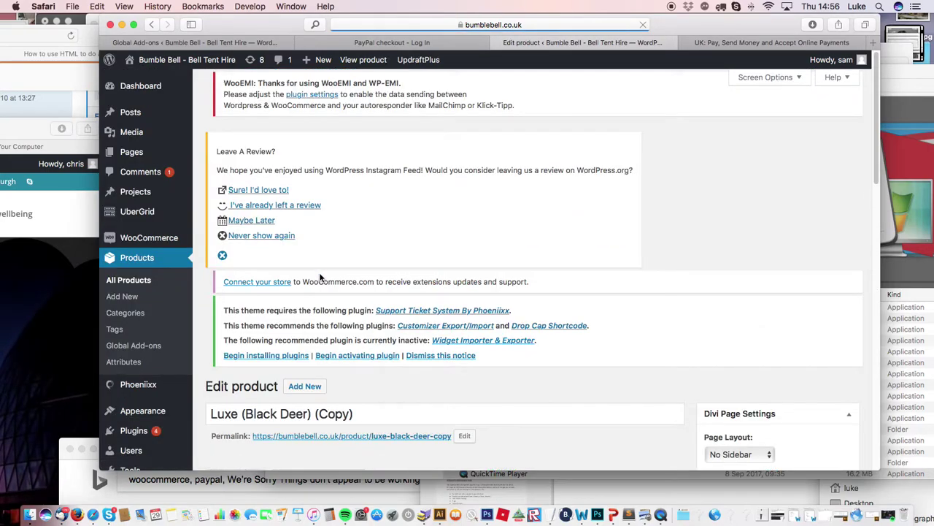
Step: Replace the duplicated product's title with the couple's first names followed by "Luxe"
scroll(539, 224, "down", 15)
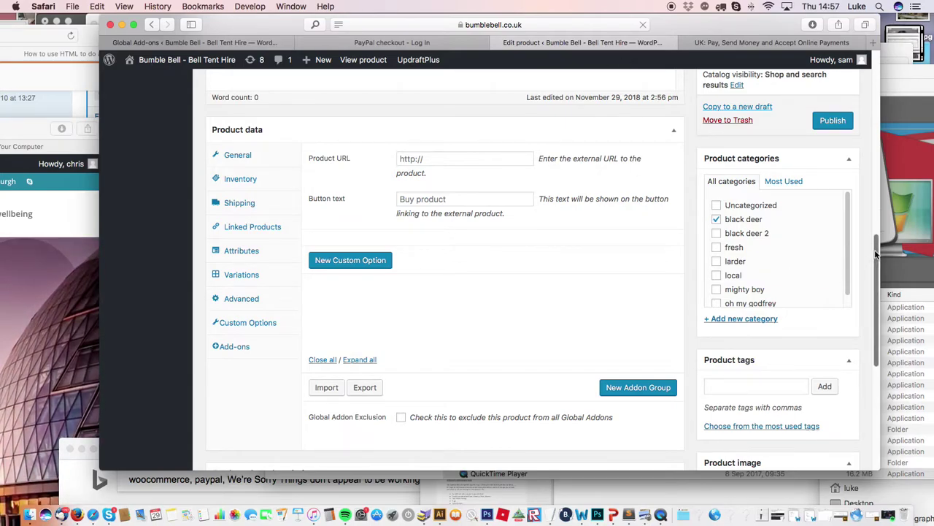
left_click_drag(877, 253, 857, 149)
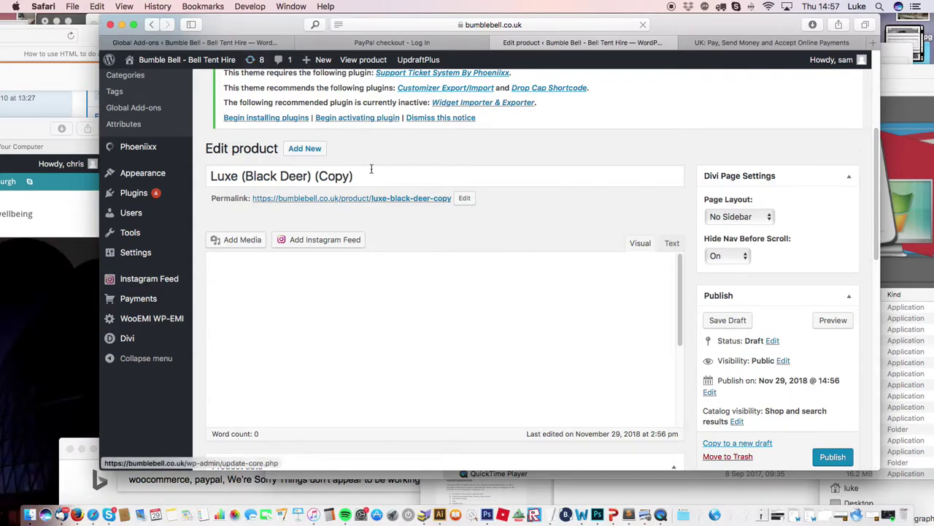
triple_click(320, 174)
type("Dav")
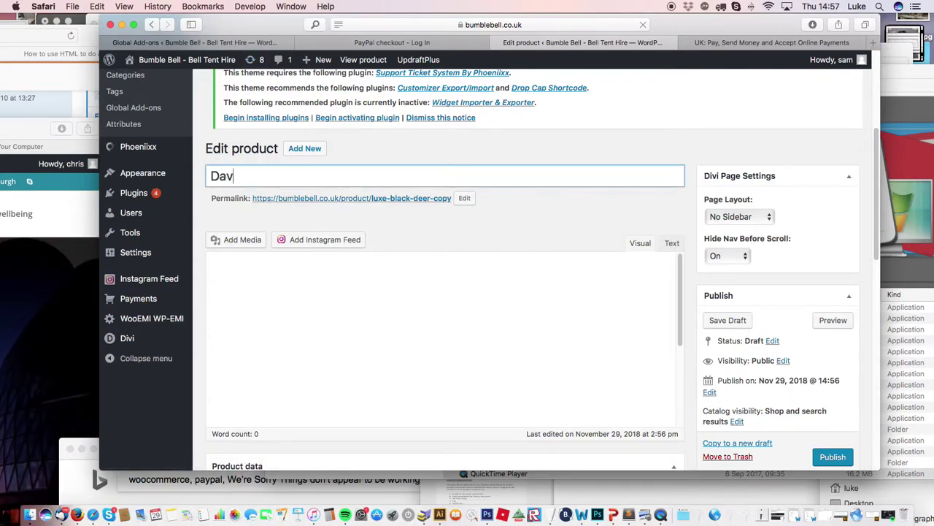
type("e and Gil")
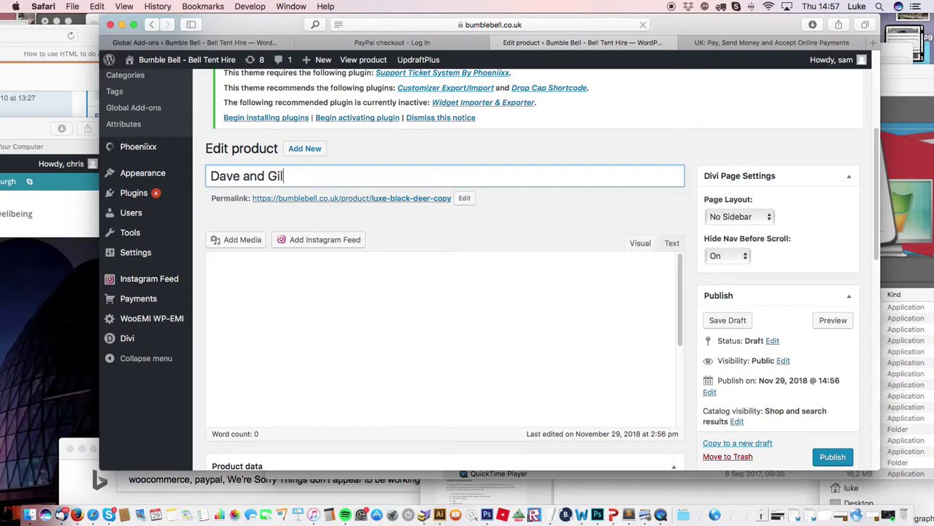
type("ls Liuxe")
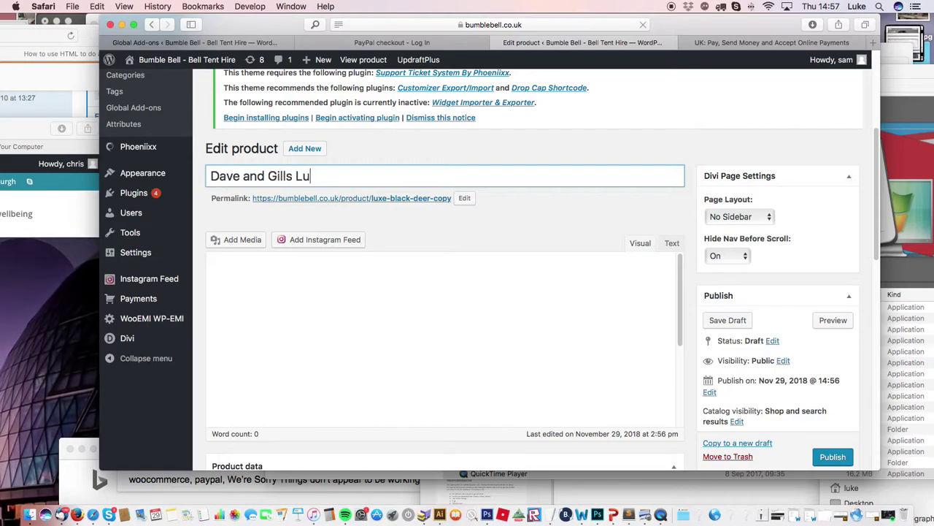
left_click(355, 319)
key("cmd+v")
Step: Return to the list of all products and examine the entry and duplicate option of the copied Luxe draft
scroll(355, 319, "up", 5)
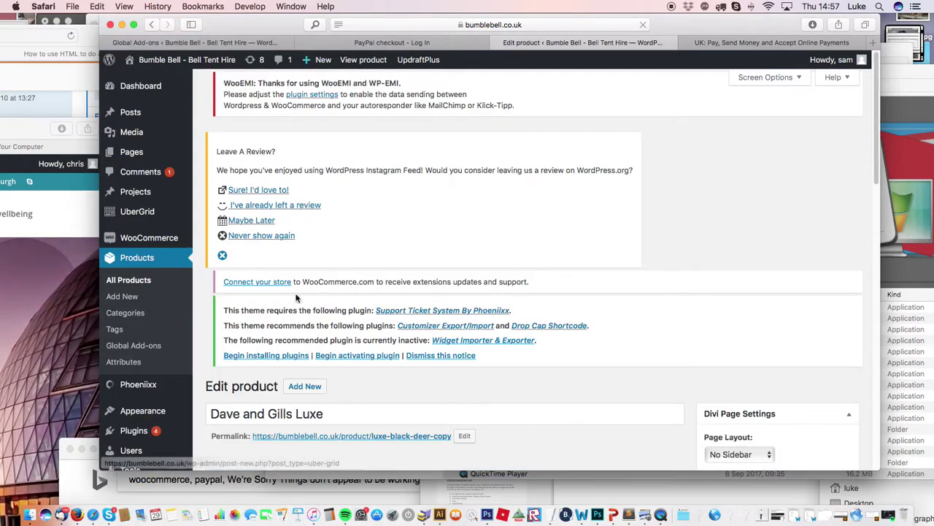
left_click(144, 267)
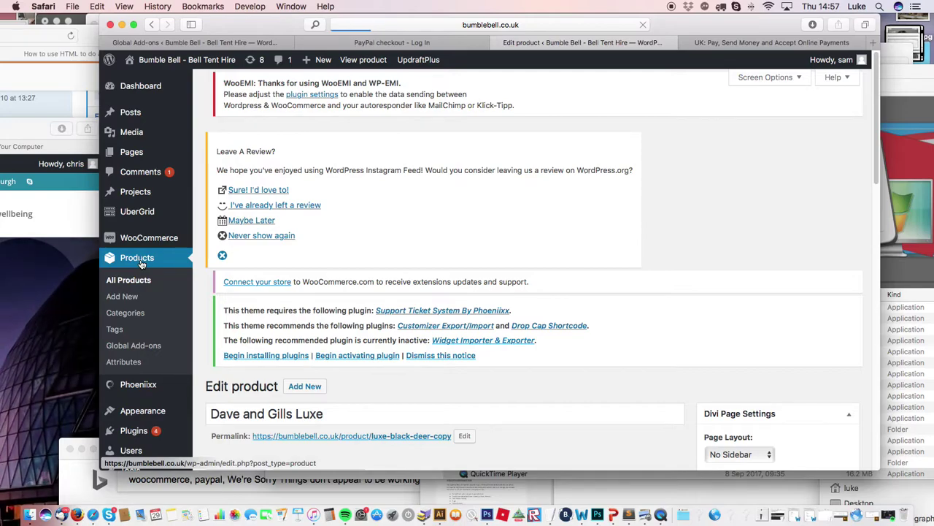
scroll(174, 257, "down", 3)
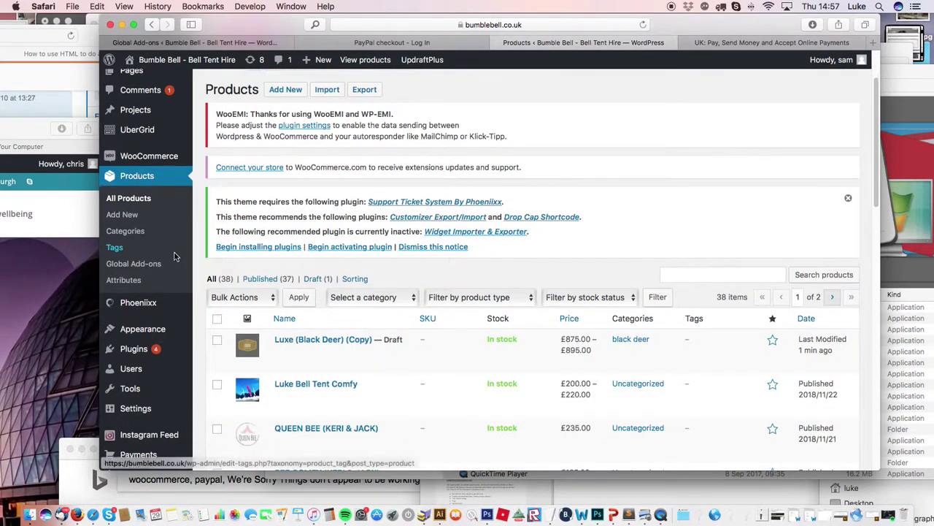
scroll(174, 257, "down", 3)
mouse_move(321, 245)
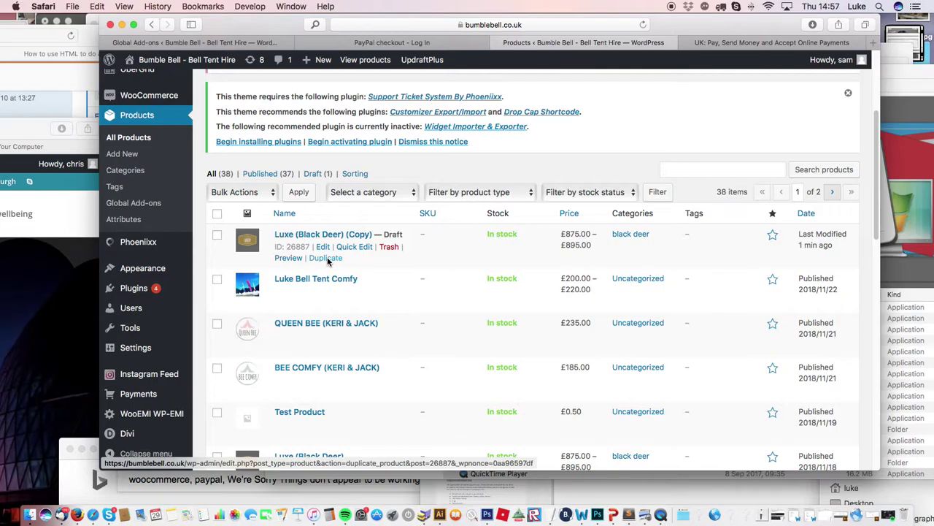
scroll(314, 256, "up", 3)
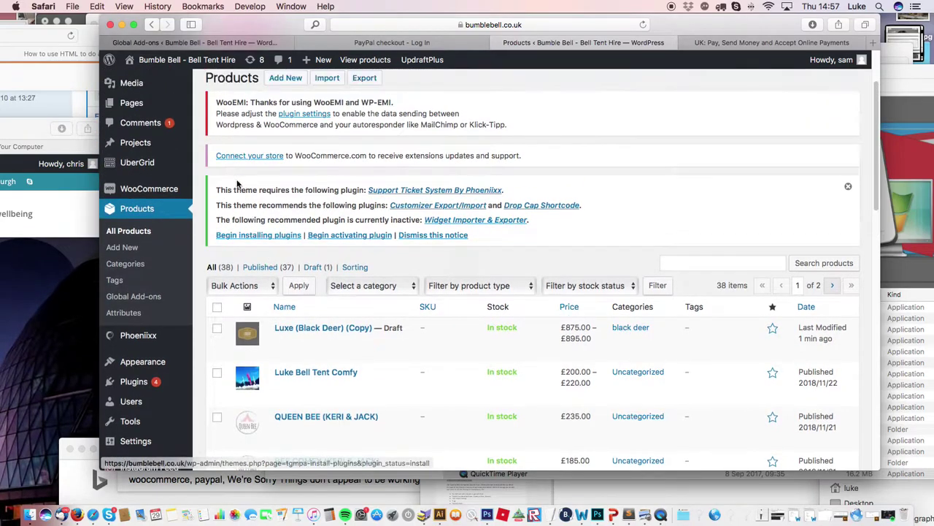
Step: Start a new product and title it with the couple's first names followed by "Bee Comfy"
left_click(147, 250)
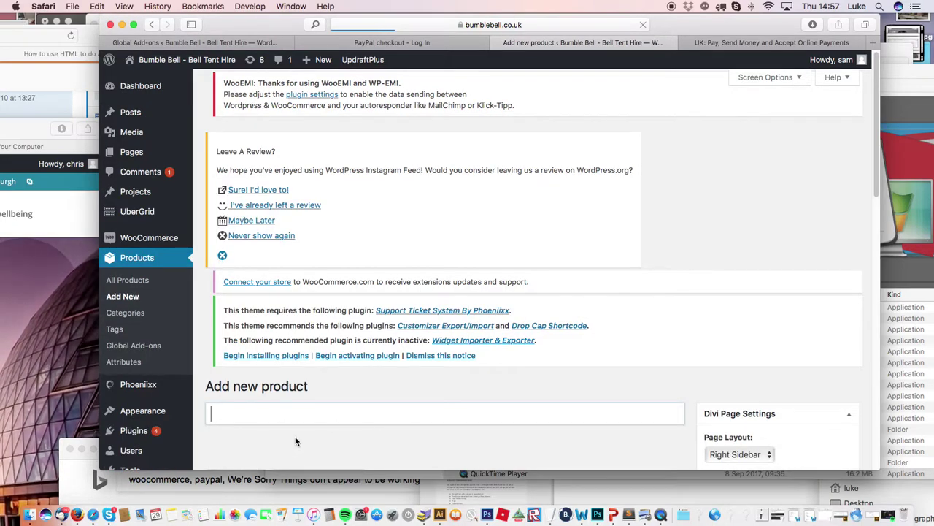
left_click_drag(878, 135, 875, 186)
type("Dave and ")
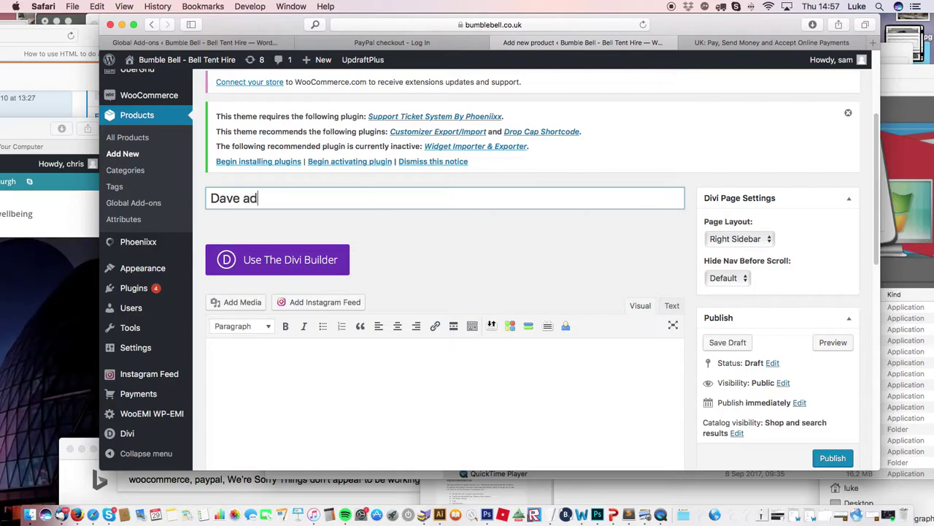
type("Gills")
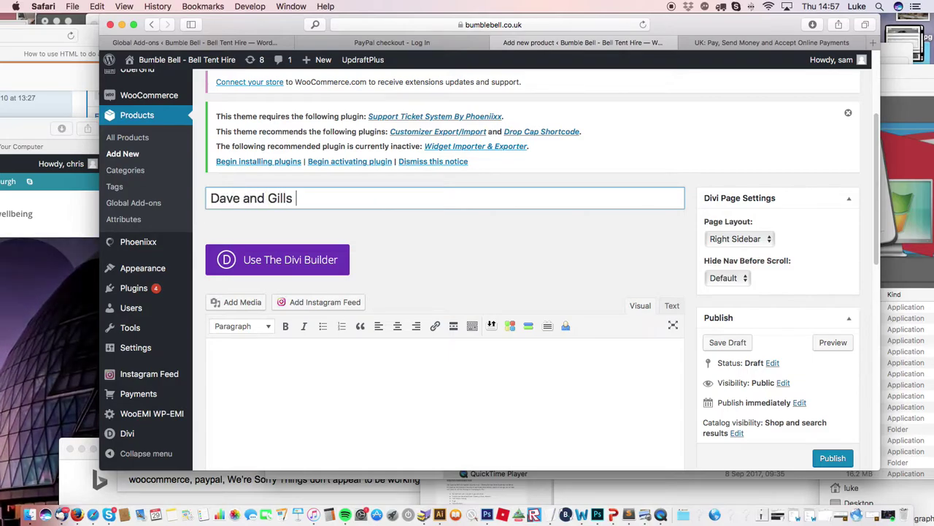
type(" Bee ")
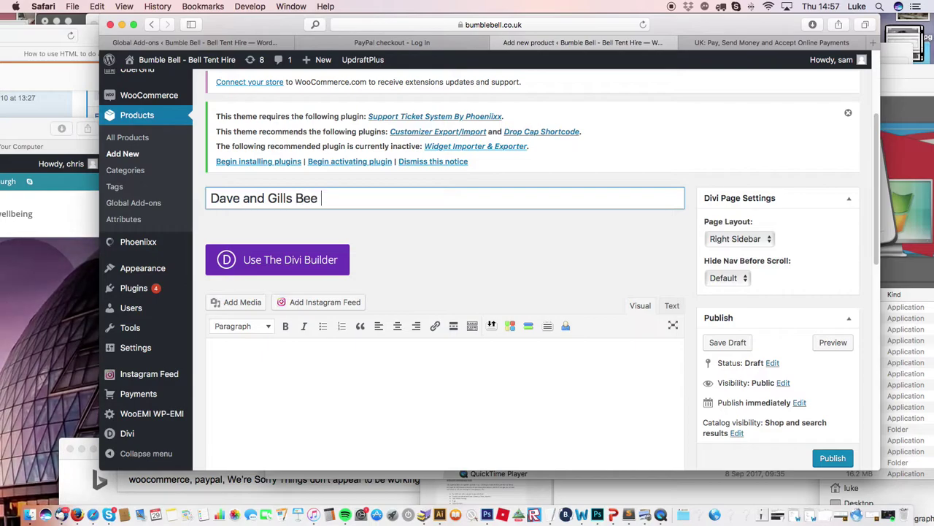
type("Comfy")
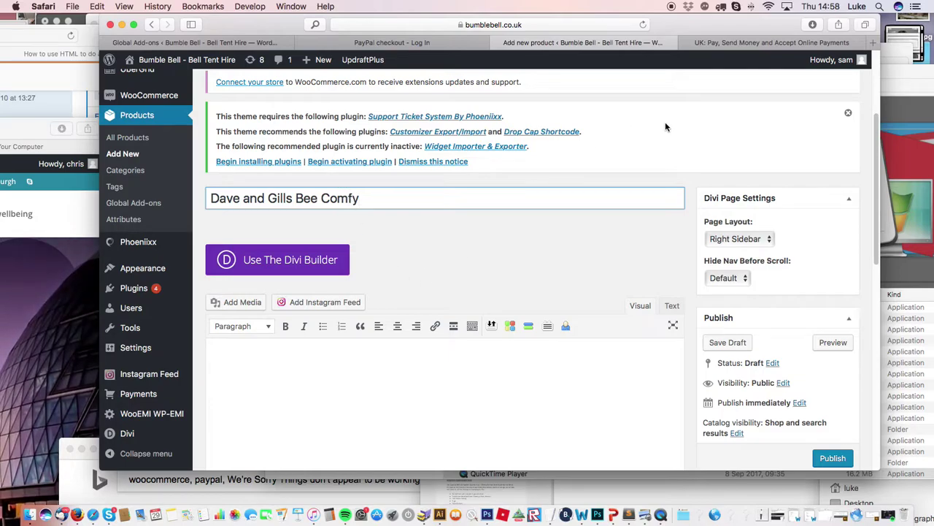
Step: Enter "htyhyh" as placeholder text in the new product's main description
scroll(834, 203, "down", 3)
left_click(485, 241)
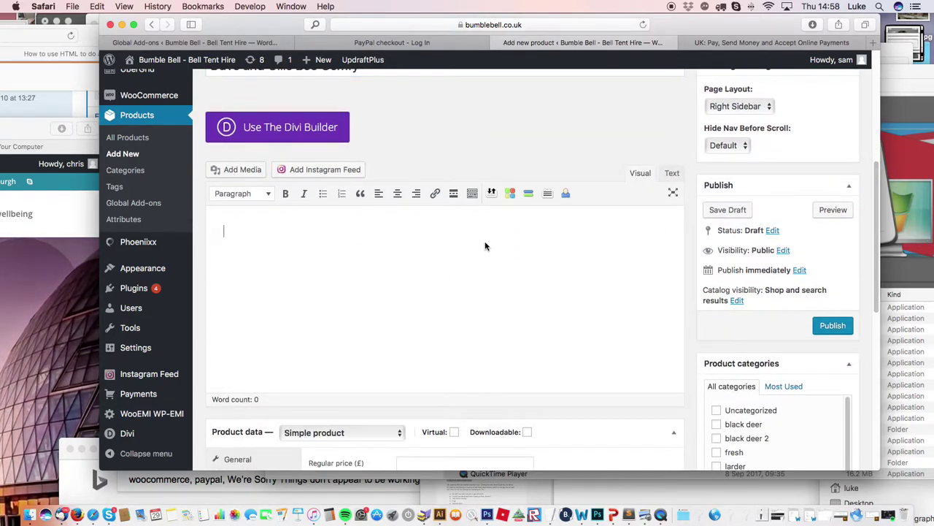
type("htyhyh")
Step: Examine the new product's regular price field, product image option, publish settings and product categories
scroll(877, 203, "down", 2)
scroll(878, 206, "down", 5)
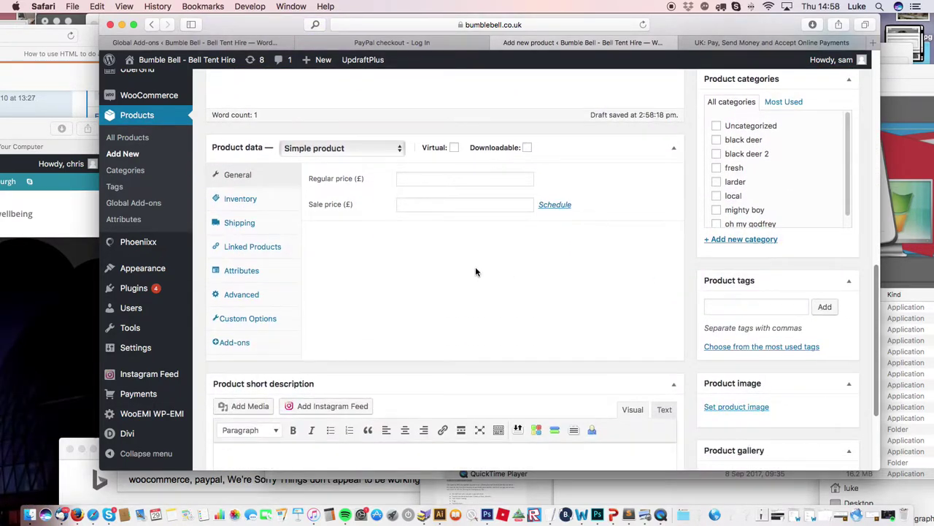
left_click(408, 179)
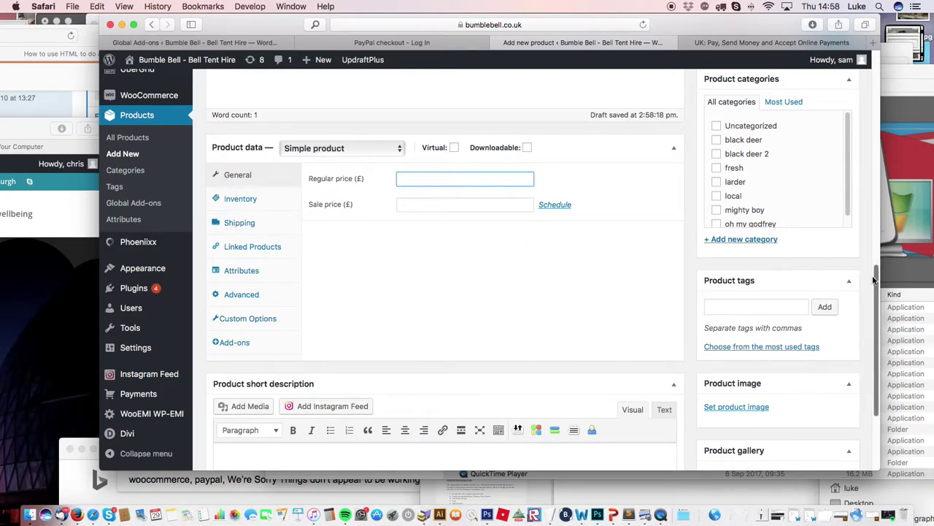
scroll(774, 358, "down", 4)
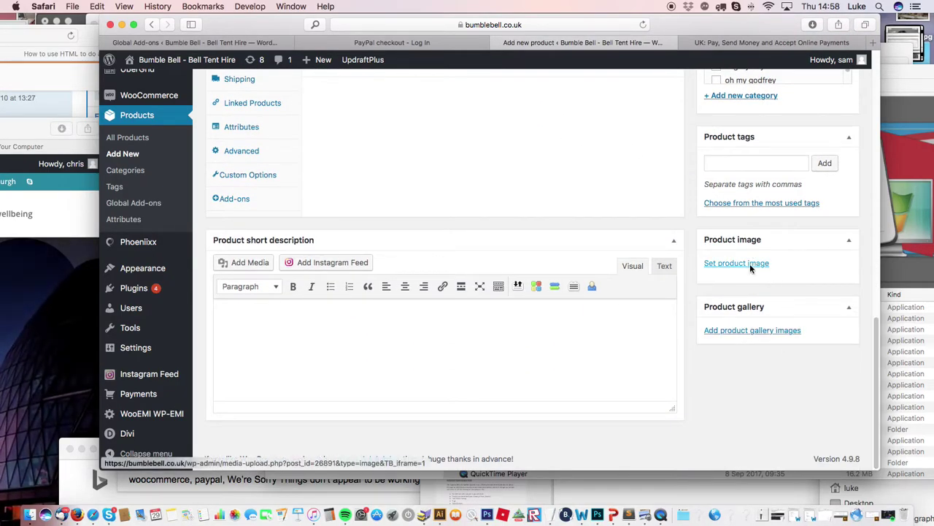
left_click_drag(876, 321, 860, 176)
scroll(860, 180, "up", 2)
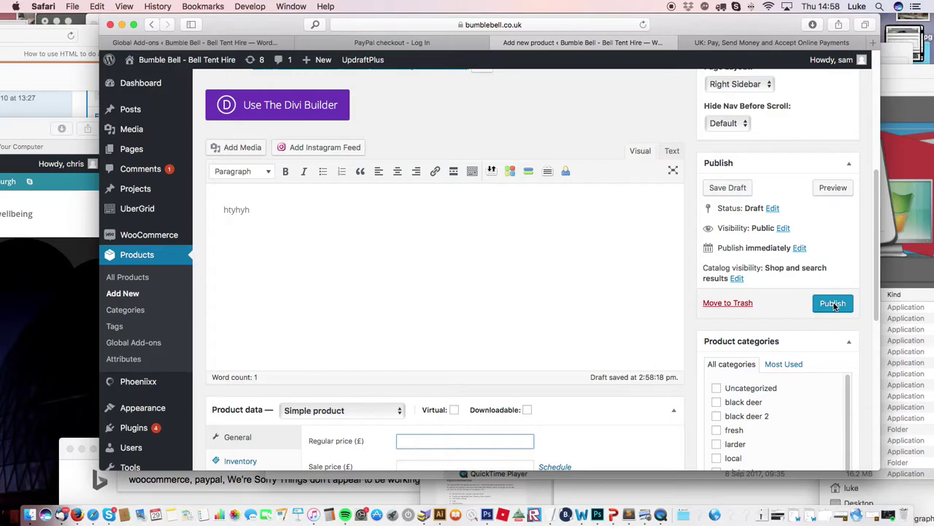
left_click_drag(881, 272, 859, 266)
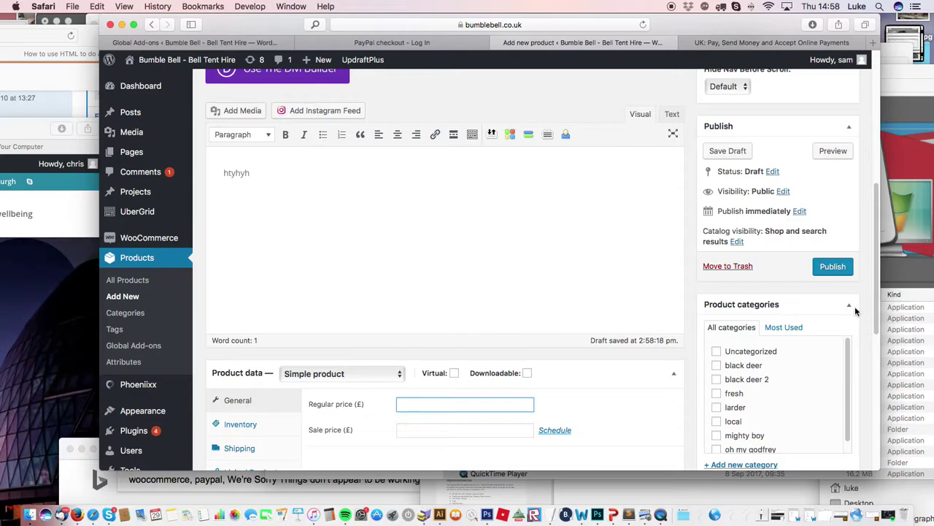
Step: Select the full permalink address shown beneath the new product's title
left_click_drag(876, 288, 867, 264)
scroll(866, 264, "up", 3)
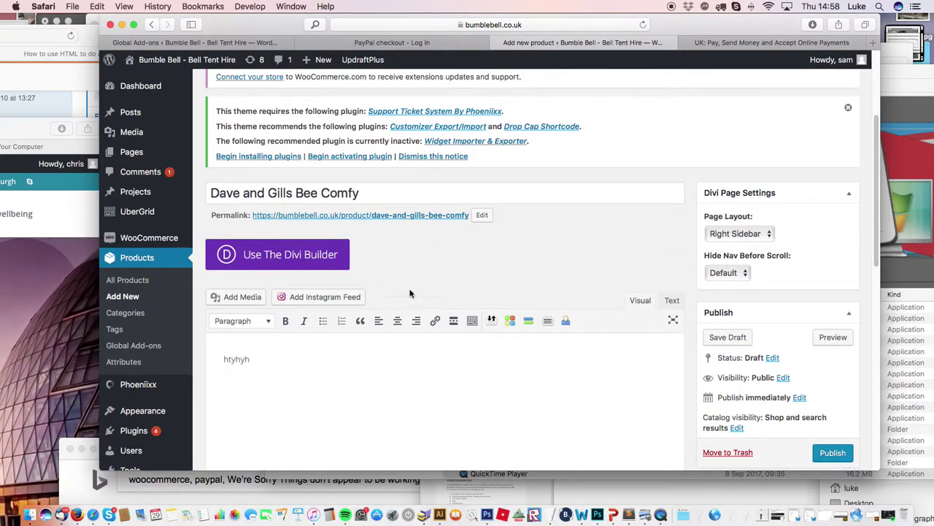
left_click_drag(469, 217, 253, 218)
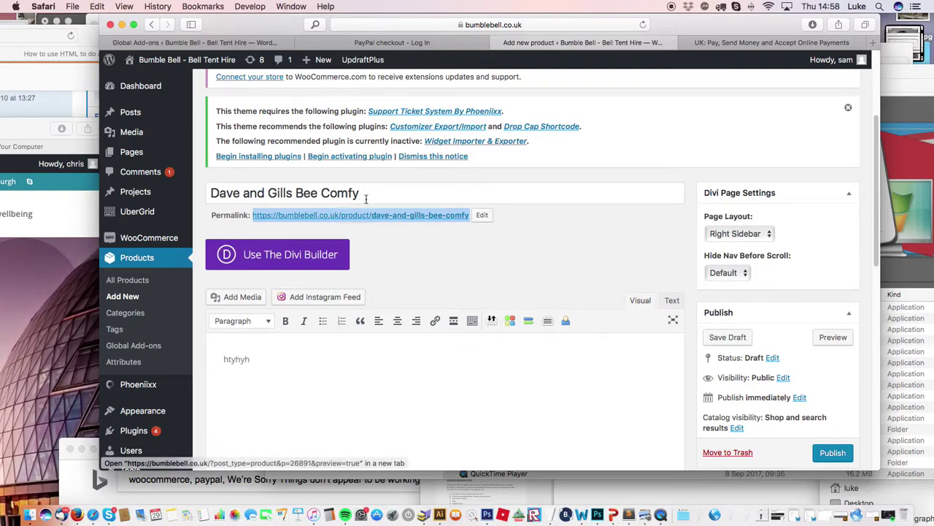
Step: Switch to QuickTime Player, quit it and name the unsaved screen recording "oh-my-godfrey" for saving on the Desktop
left_click(662, 515)
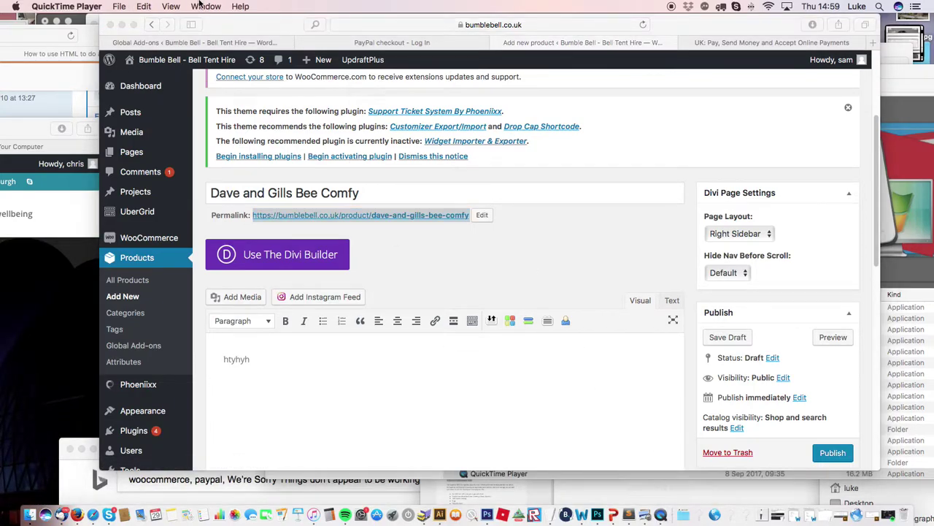
left_click(84, 4)
left_click(102, 100)
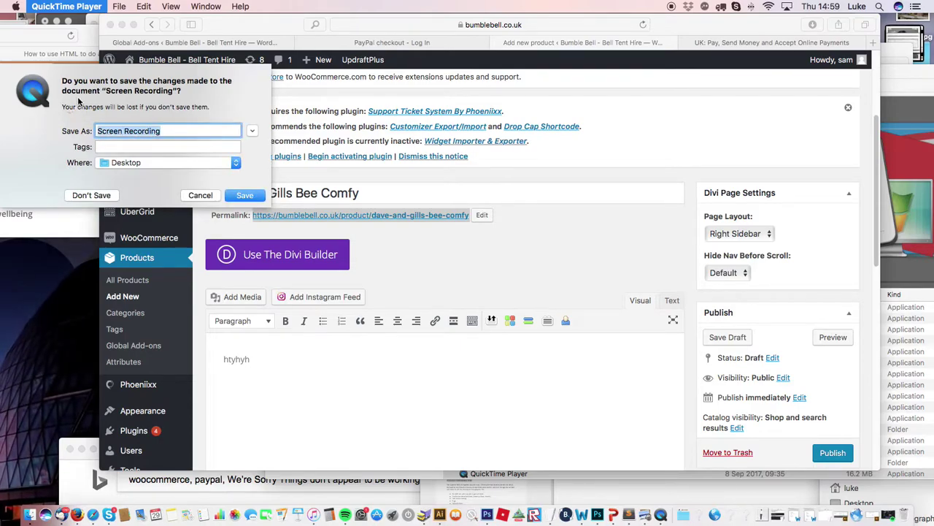
type("c")
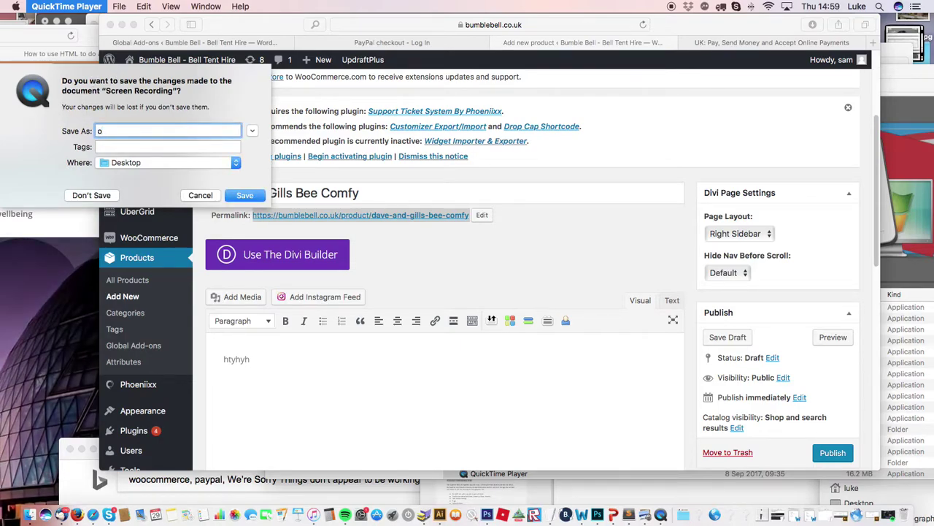
type("h-my-godfrey")
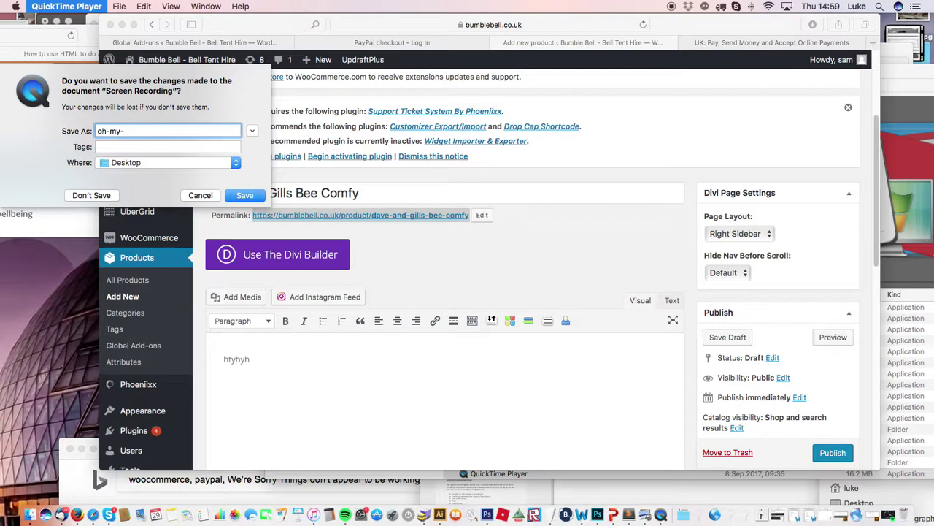